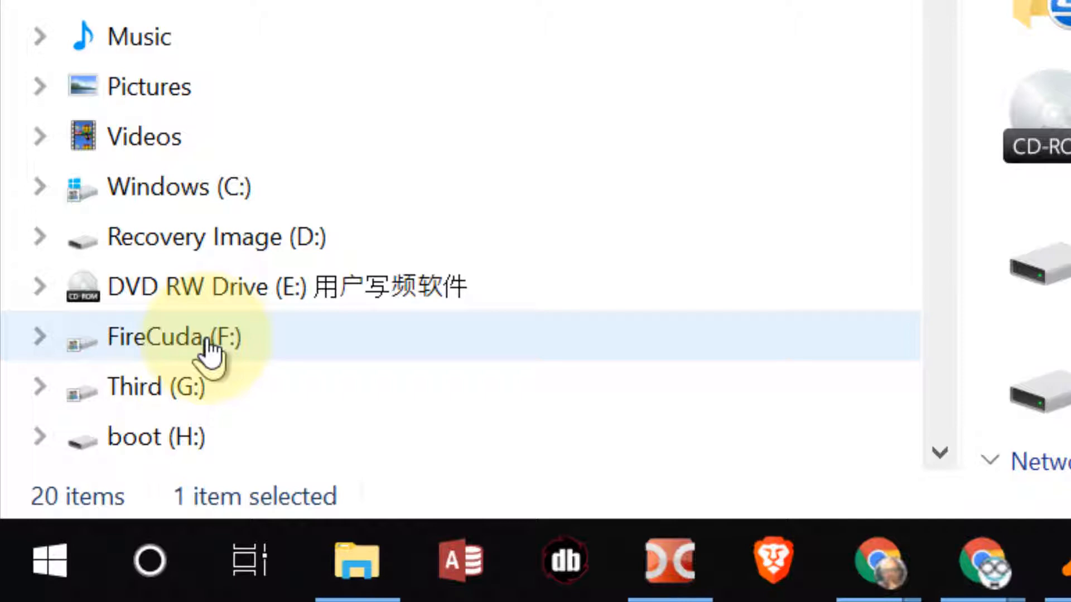
# - Open the FireCuda (F:) drive's Sharing properties and select its network path
pyautogui.rightClick(211, 351)
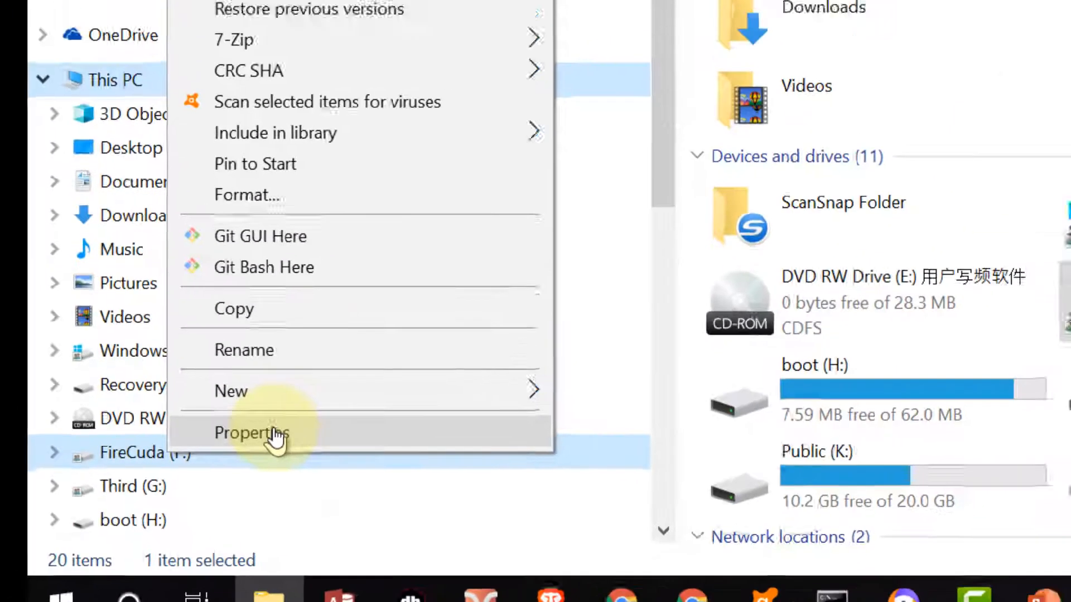
pyautogui.click(360, 315)
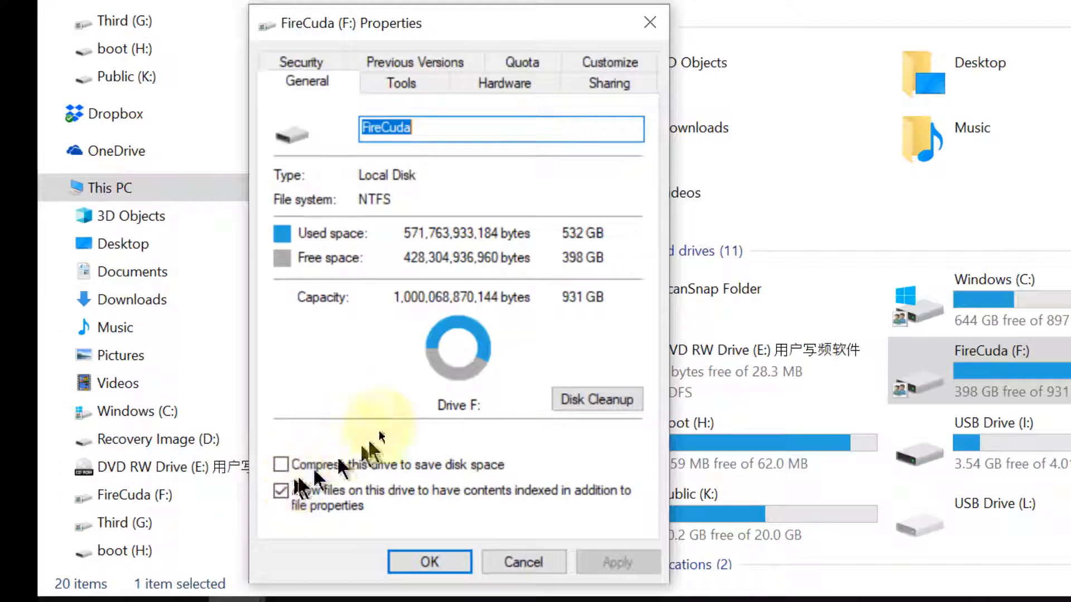
pyautogui.click(609, 83)
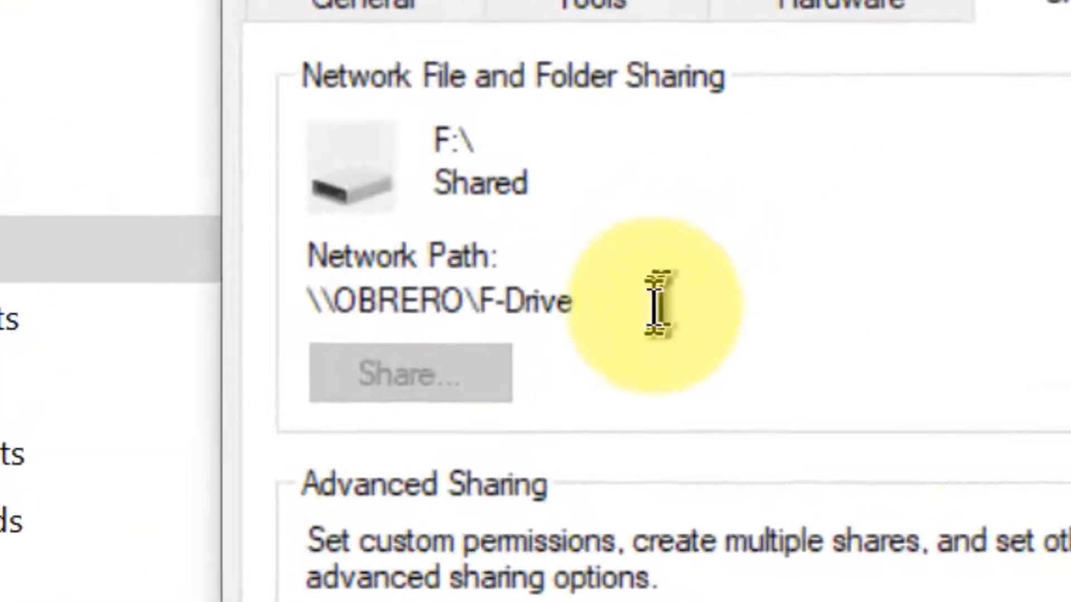
pyautogui.moveTo(419, 208); pyautogui.dragTo(259, 203)
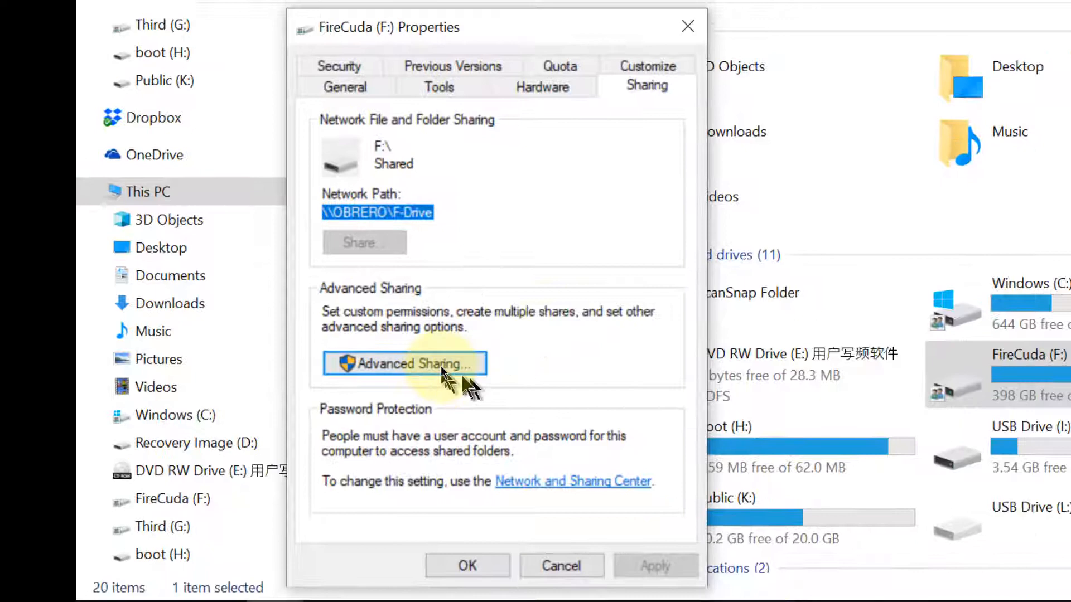
# - Review the F-Drive share's user permissions under Advanced Sharing
pyautogui.click(430, 363)
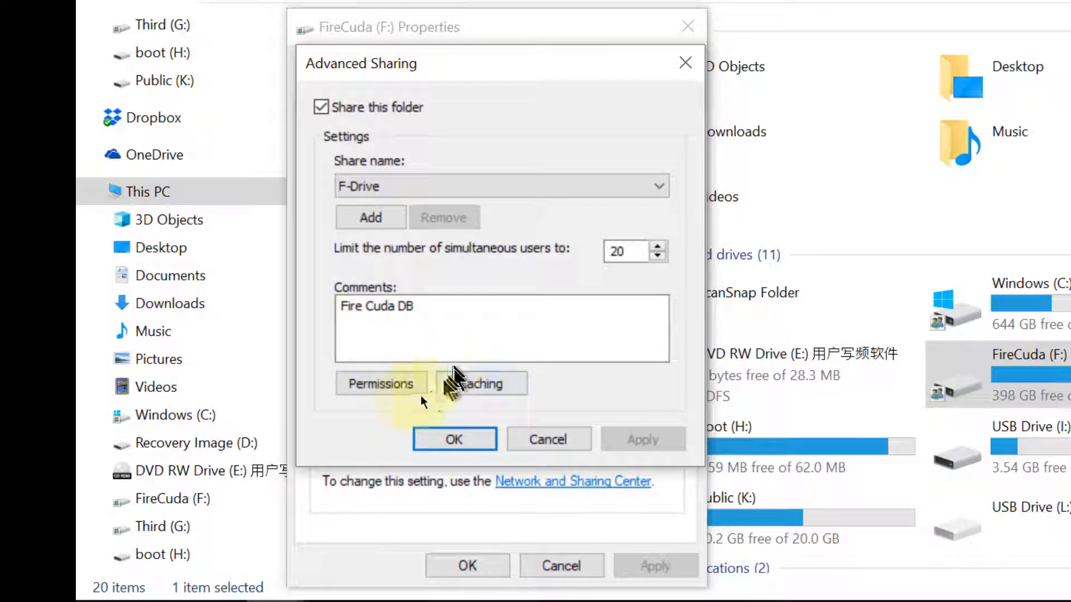
pyautogui.click(393, 384)
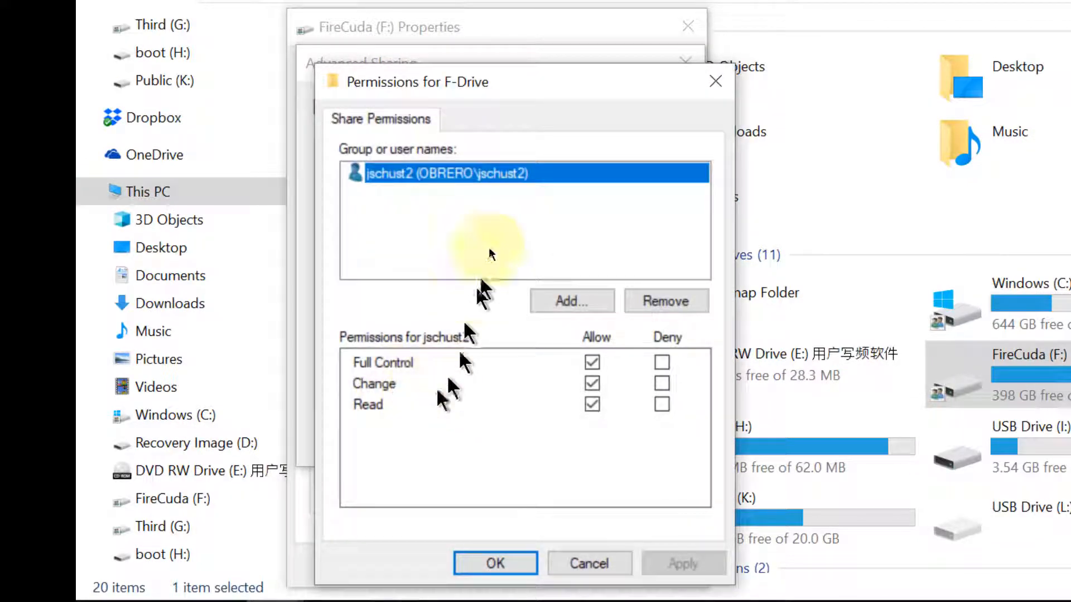
pyautogui.click(498, 205)
pyautogui.click(468, 180)
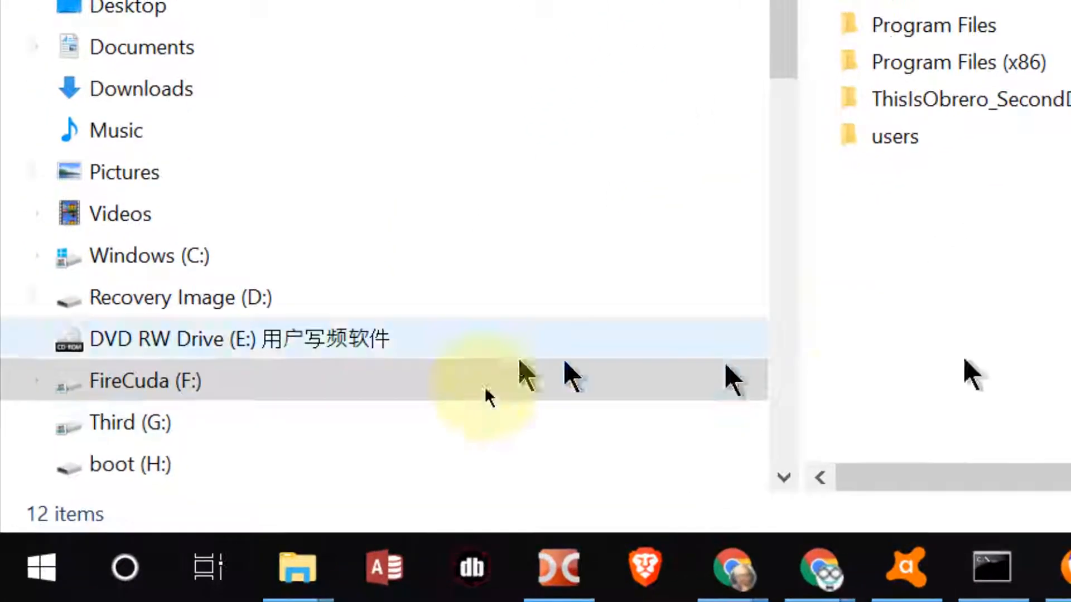
# - On FireCuda (F:), open users, then the user's personal folder, then Dropbox
pyautogui.click(98, 494)
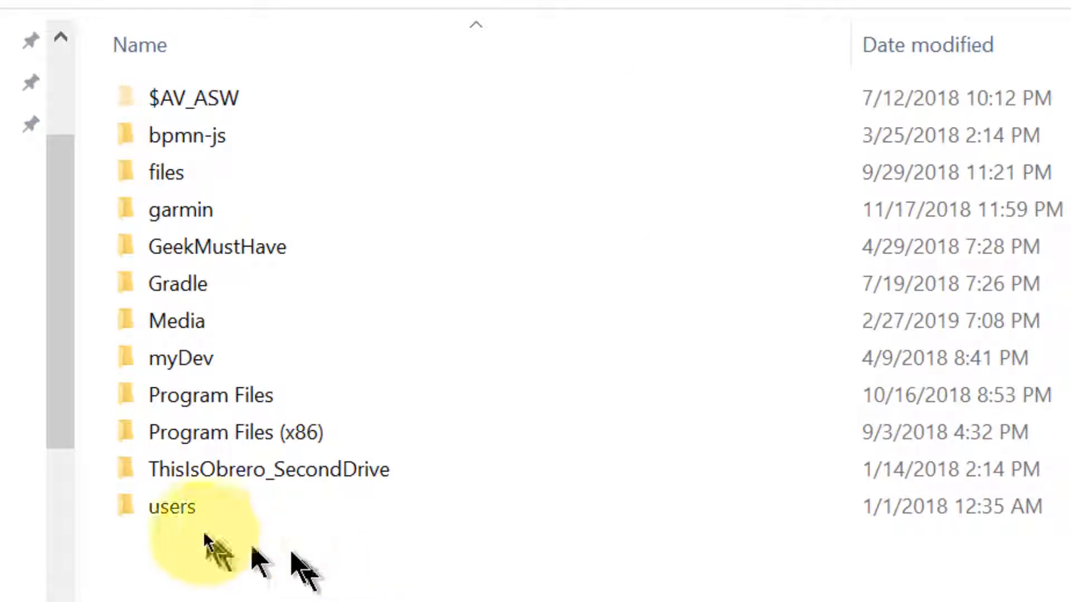
pyautogui.doubleClick(176, 509)
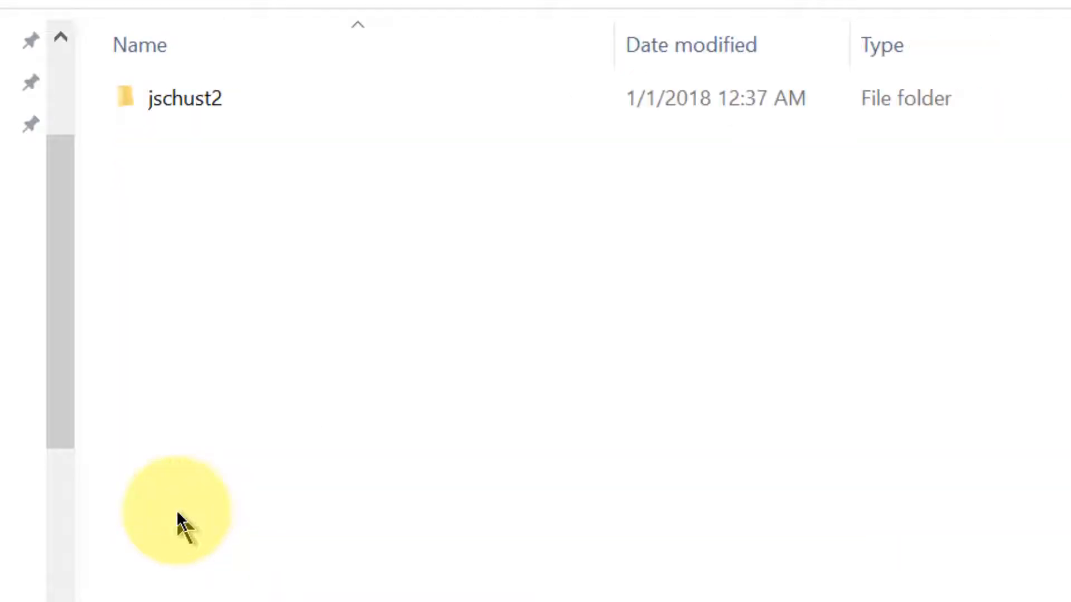
pyautogui.doubleClick(190, 102)
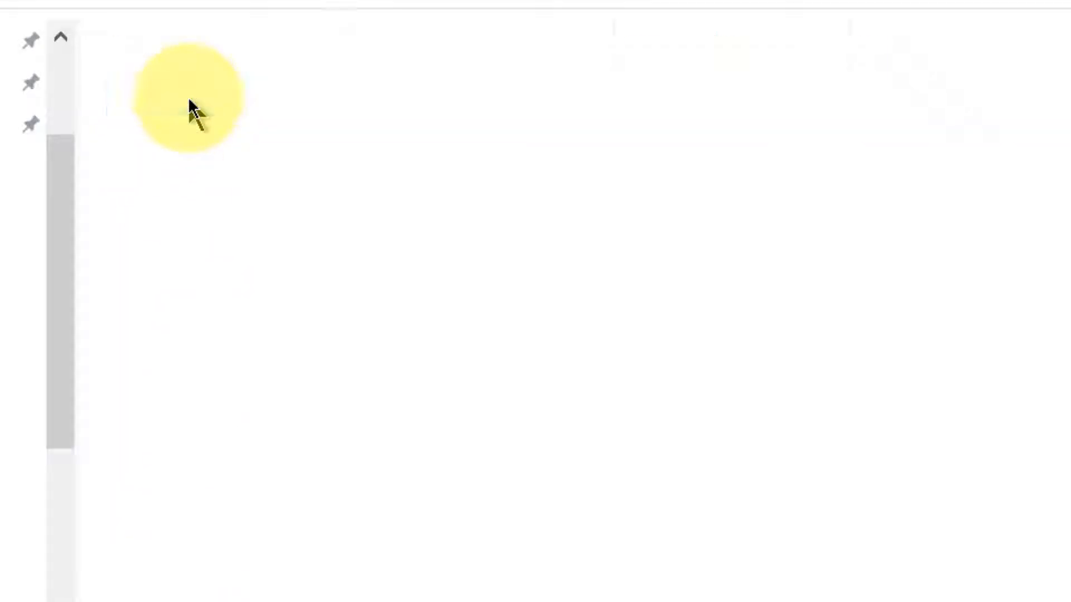
pyautogui.click(194, 100)
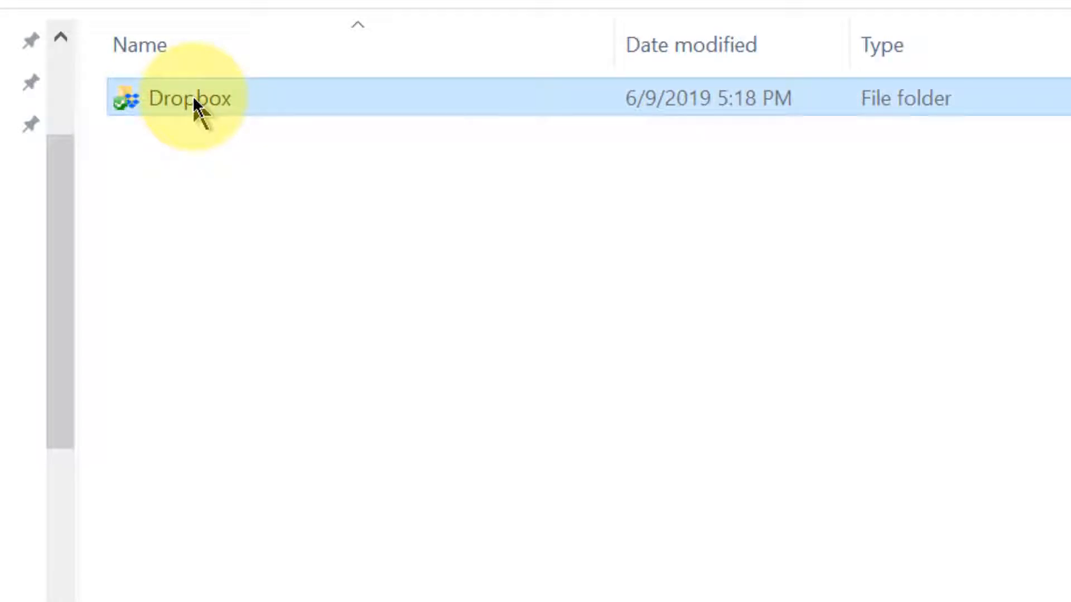
pyautogui.doubleClick(194, 100)
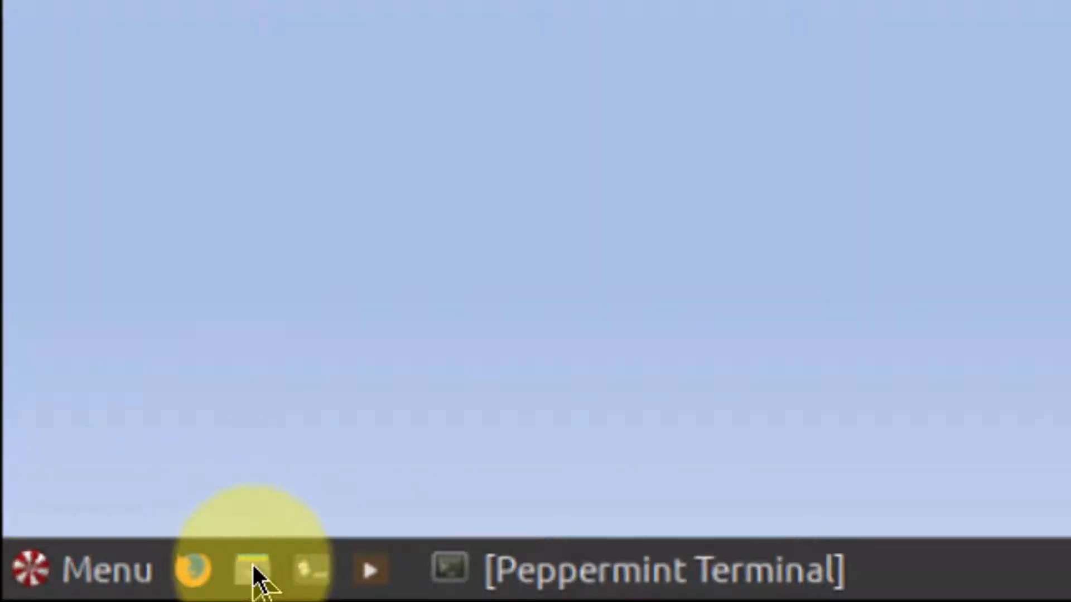
# - Launch Nemo and open Windows Network from the Network sidebar location
pyautogui.click(252, 563)
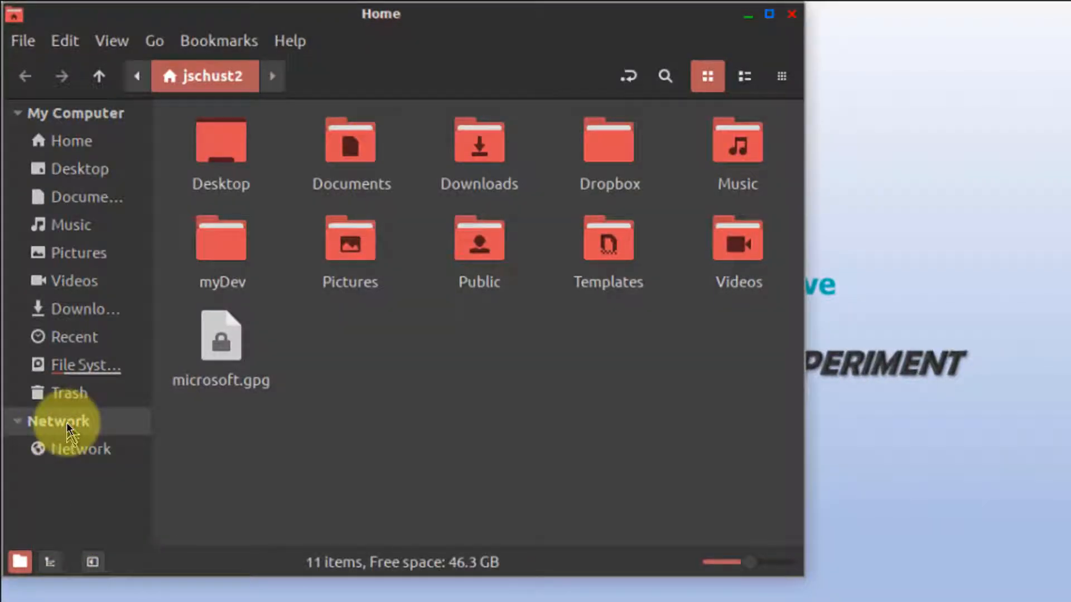
pyautogui.click(81, 454)
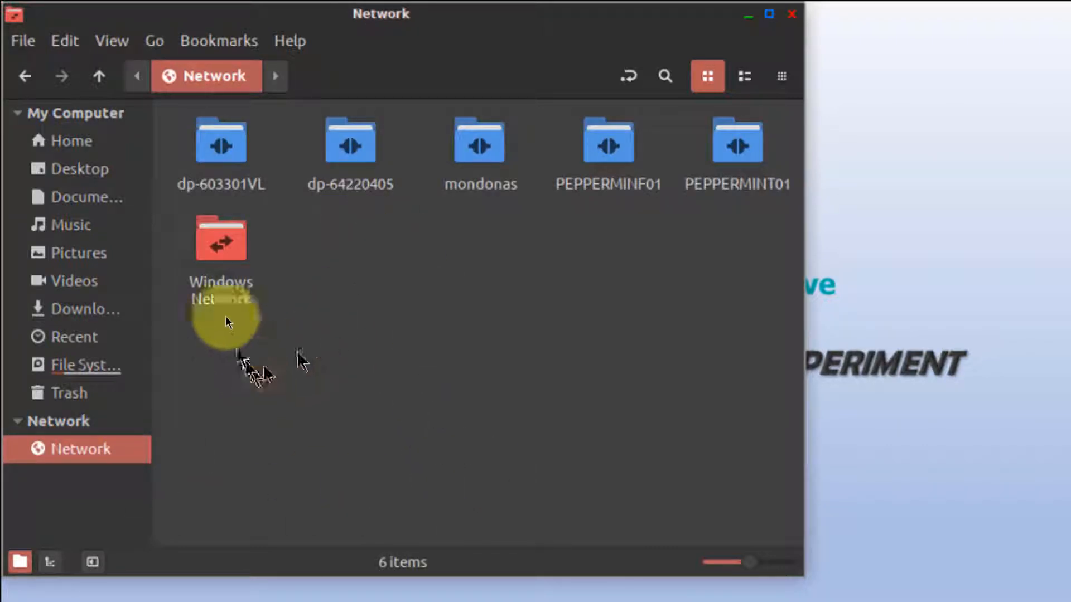
pyautogui.doubleClick(217, 246)
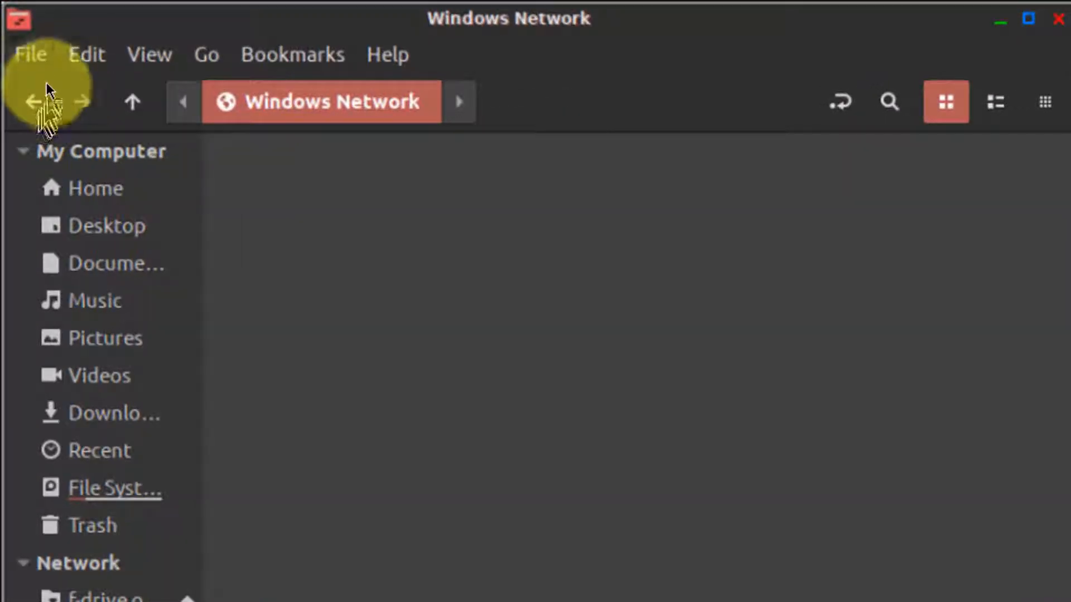
# - In Connect to Server, enter server 10.1.10.21, share F-Drive, and the user's Dropbox folder path
pyautogui.click(31, 56)
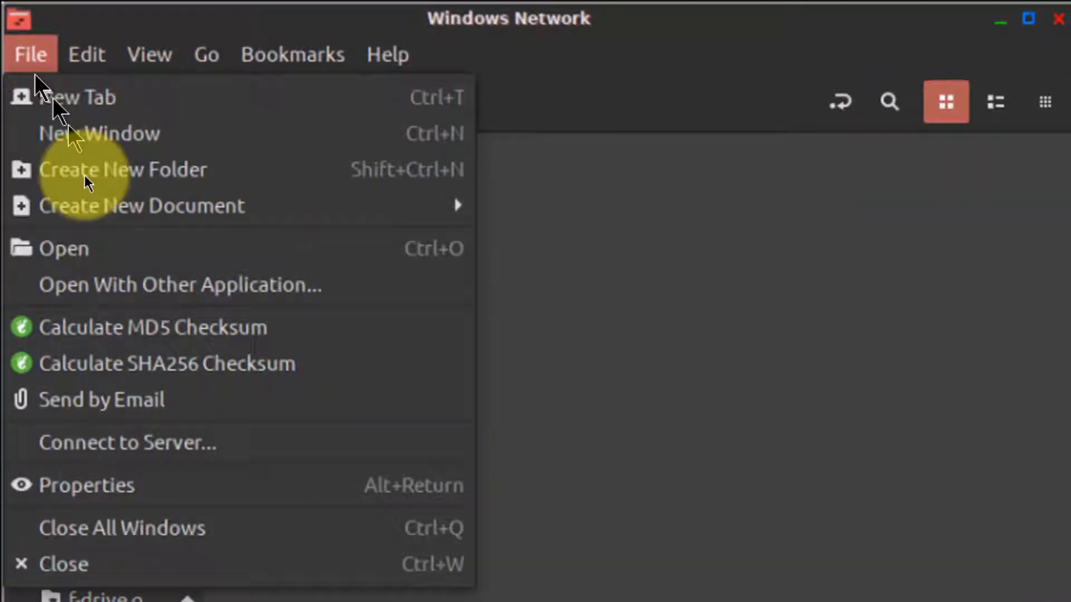
pyautogui.click(137, 443)
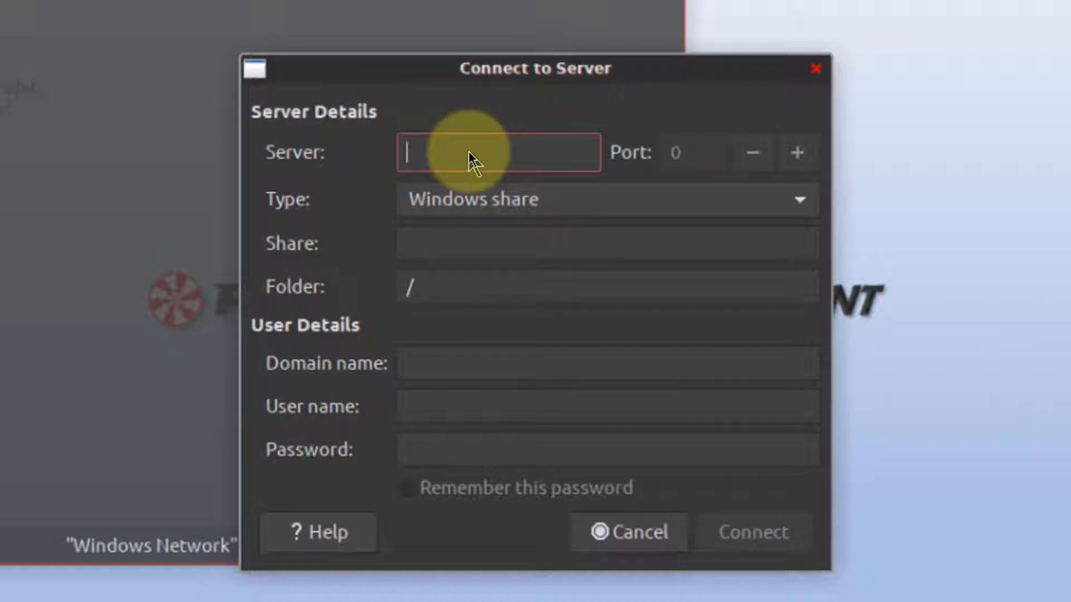
pyautogui.write('smb://')
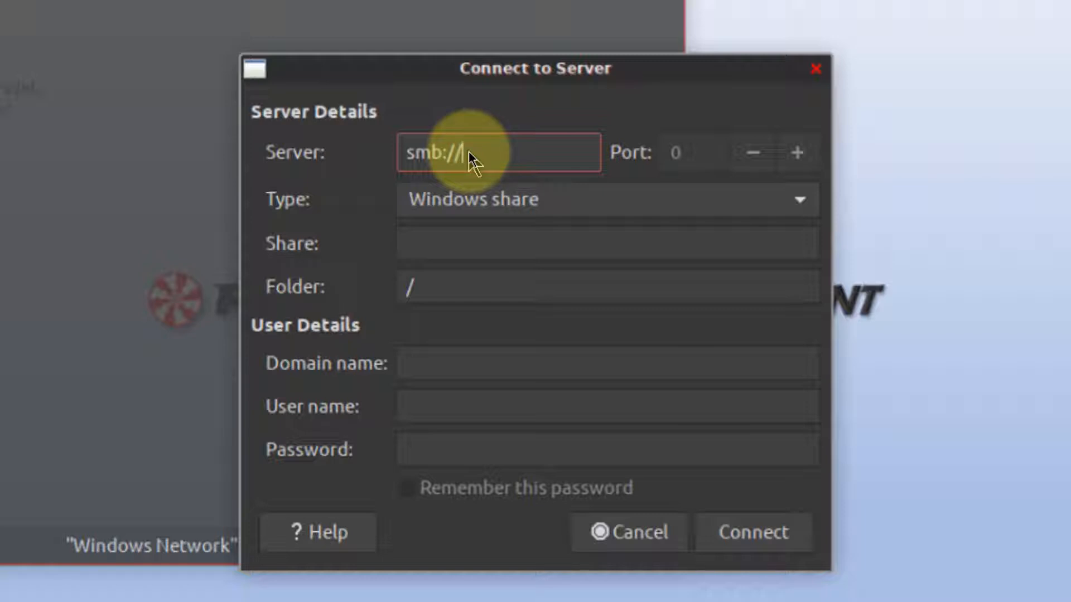
pyautogui.write('.1.10.21')
pyautogui.press('Tab')
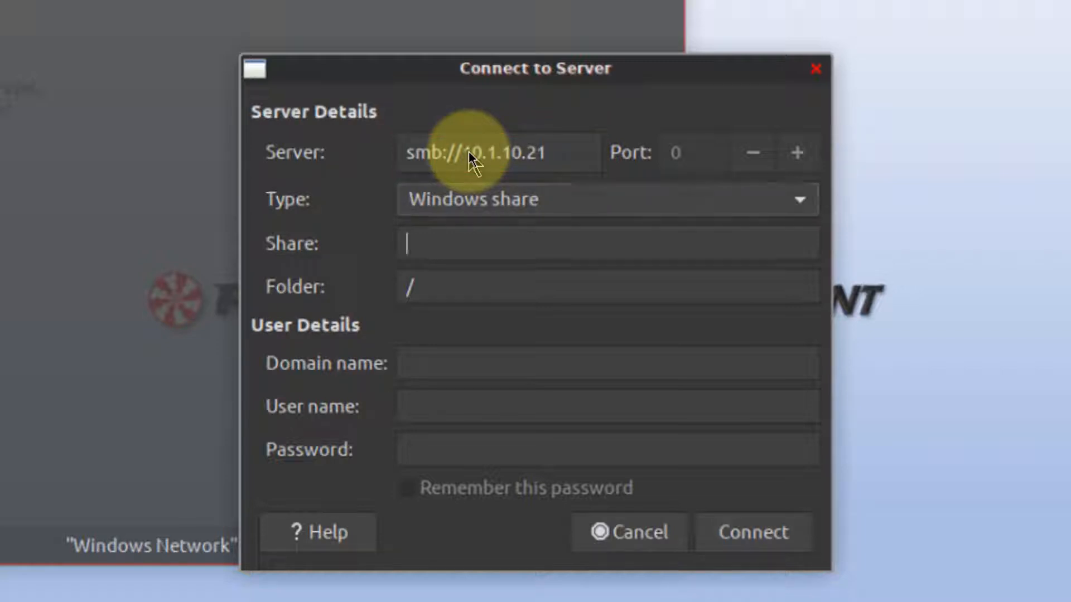
pyautogui.write('F-')
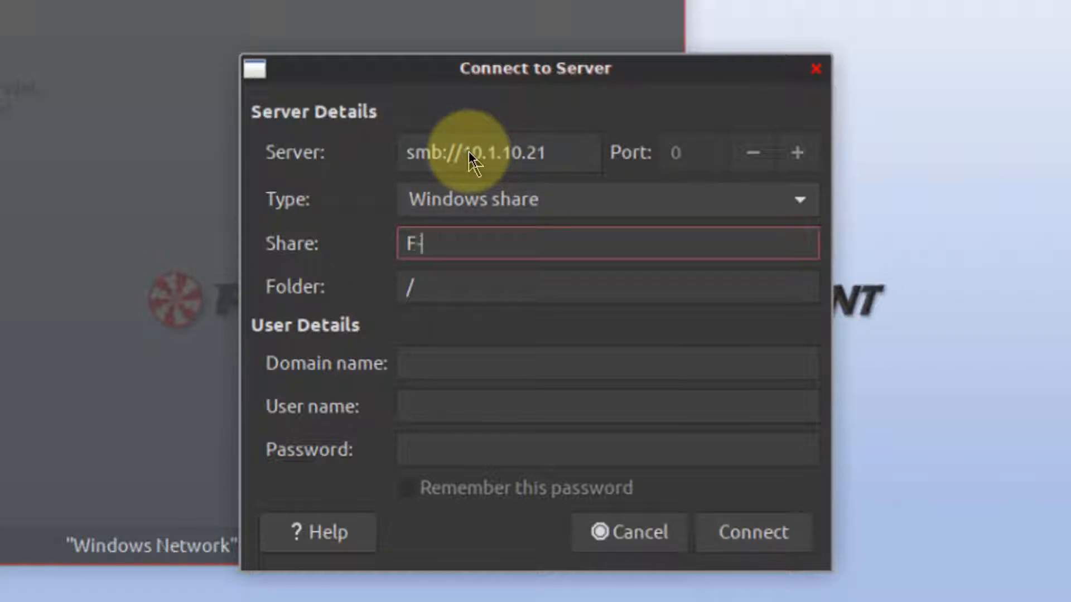
pyautogui.write('Drive')
pyautogui.press('Tab')
pyautogui.write('/users')
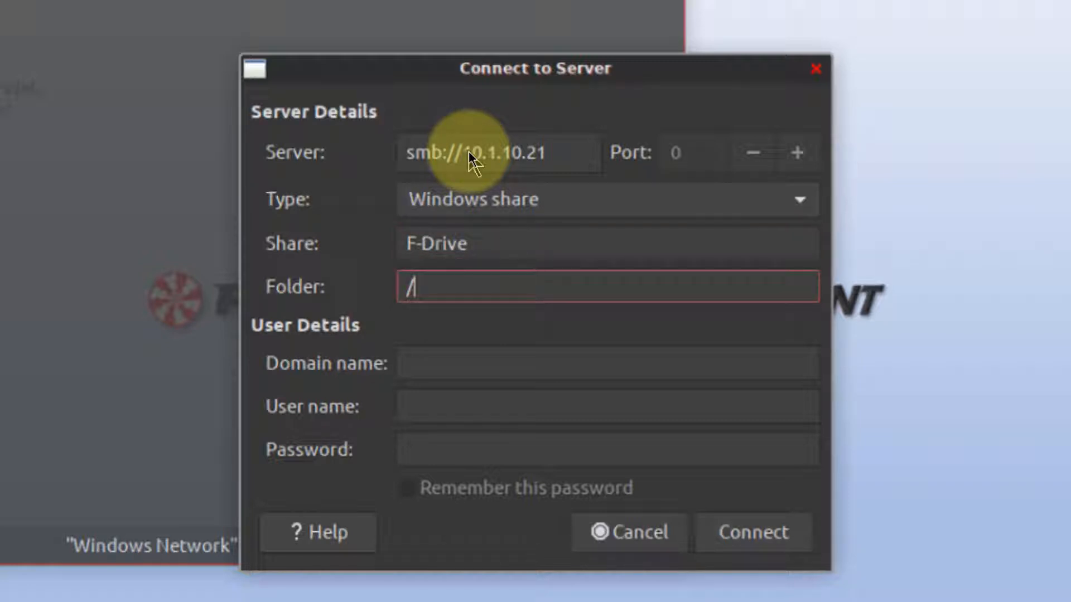
pyautogui.write('/j')
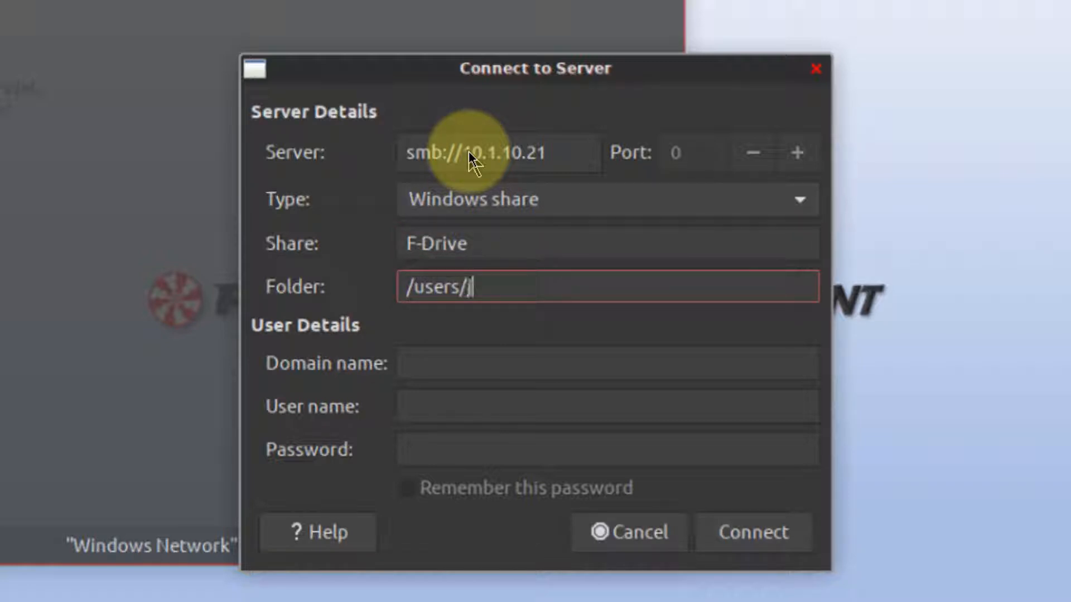
pyautogui.write('schyst2')
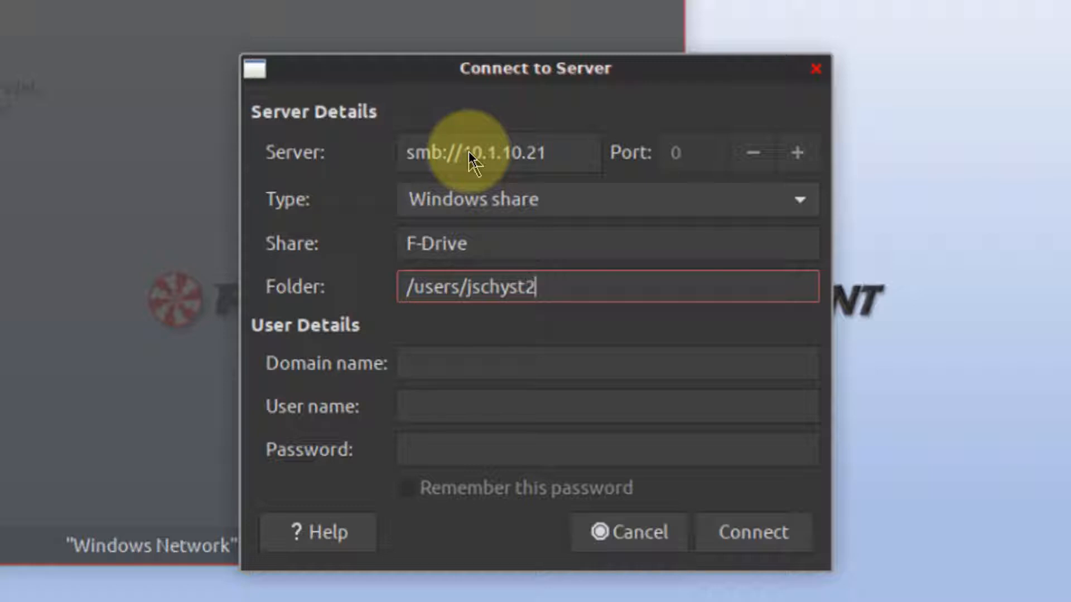
pyautogui.press('BackSpace')
pyautogui.press('BackSpace')
pyautogui.press('BackSpace')
pyautogui.press('BackSpace')
pyautogui.write('ust2/Dropbo')
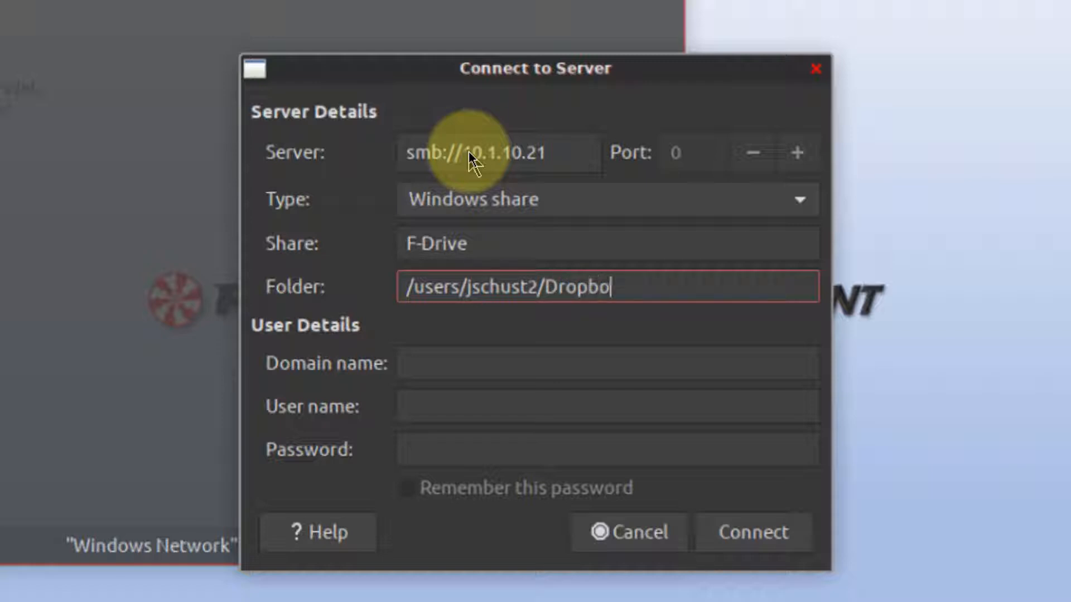
pyautogui.write('x')
# - Enter the account user name and password, remember the password, and connect
pyautogui.press('Tab')
pyautogui.press('Tab')
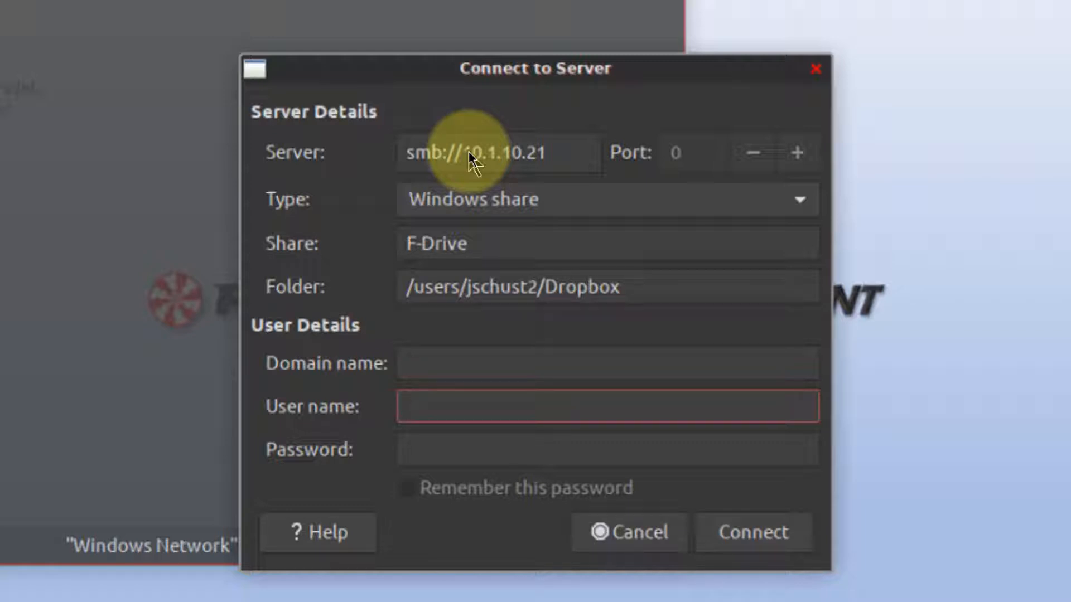
pyautogui.write('jscu')
pyautogui.write('st')
pyautogui.write('hust2')
pyautogui.press('Tab')
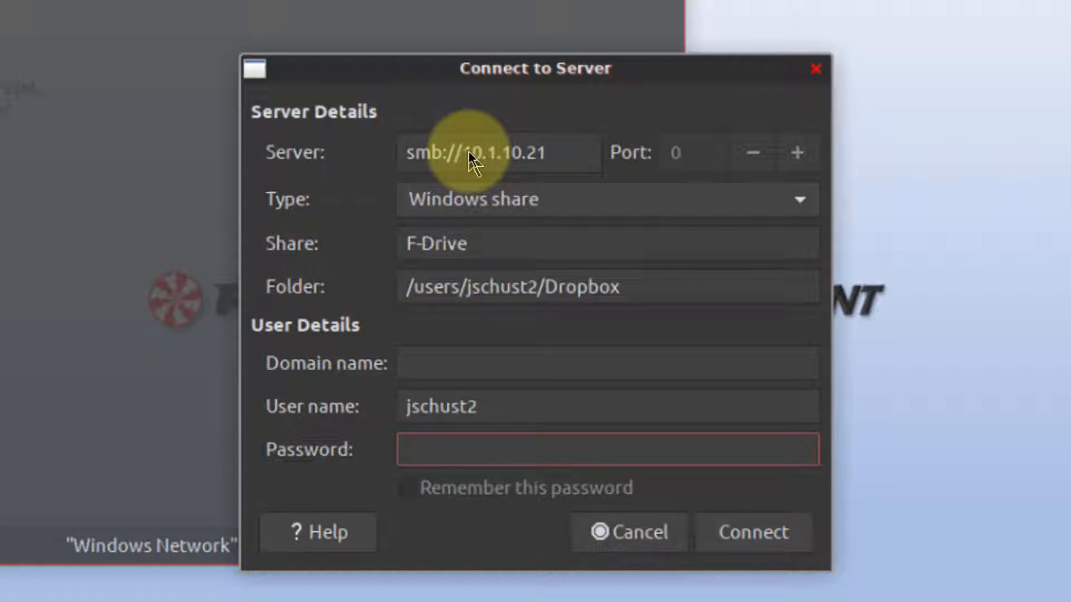
pyautogui.write('*******')
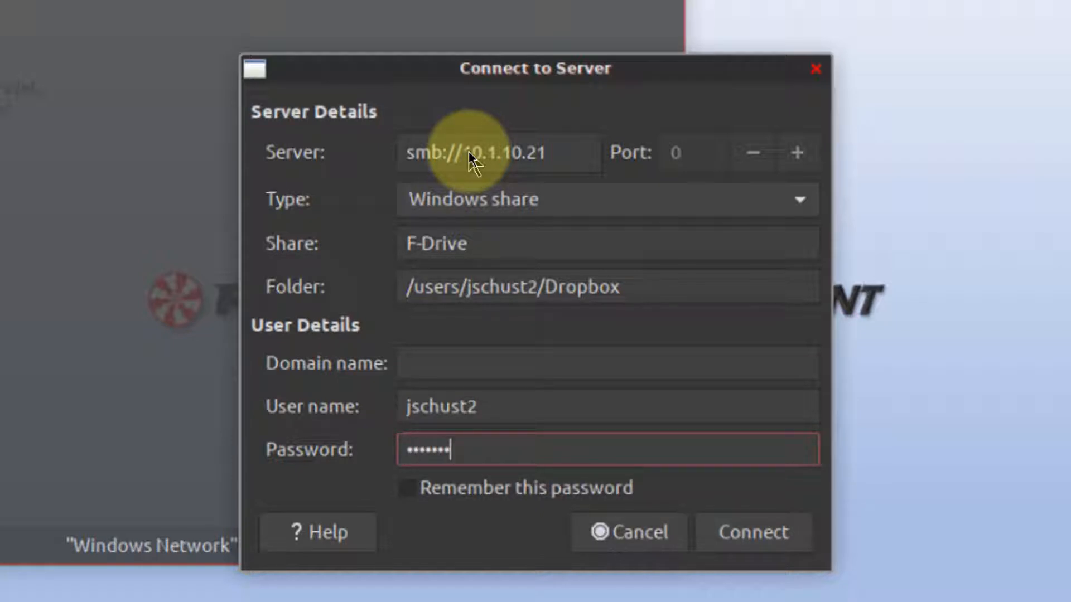
pyautogui.write('****')
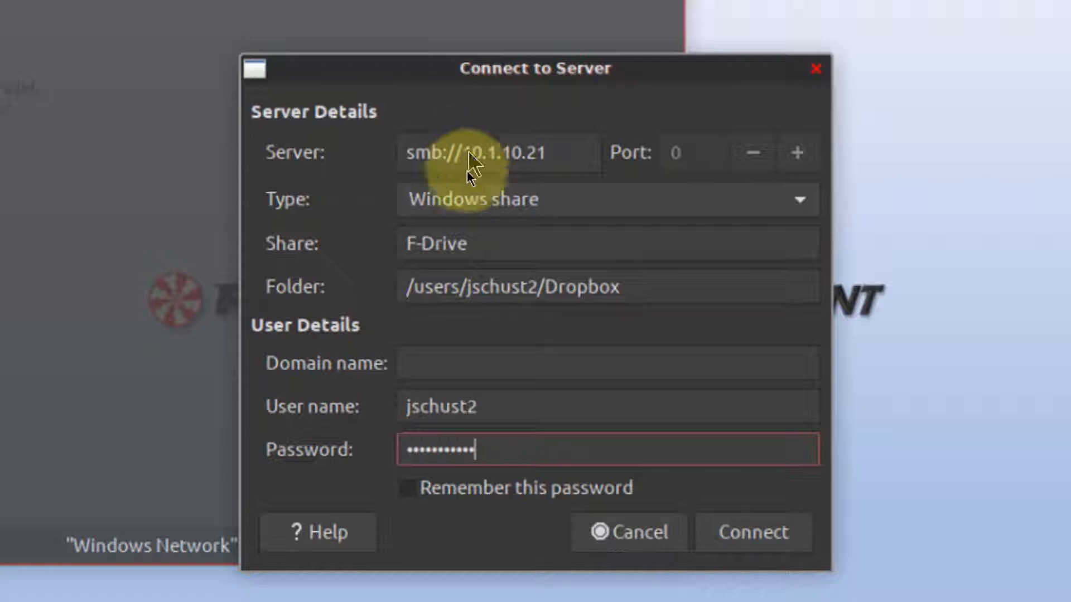
pyautogui.click(402, 491)
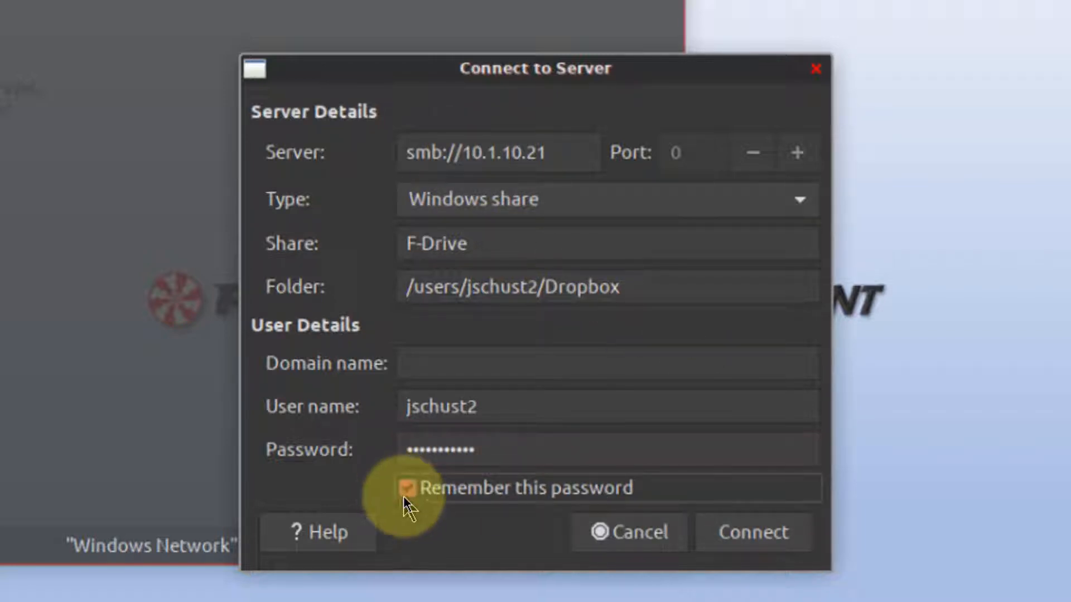
pyautogui.click(754, 540)
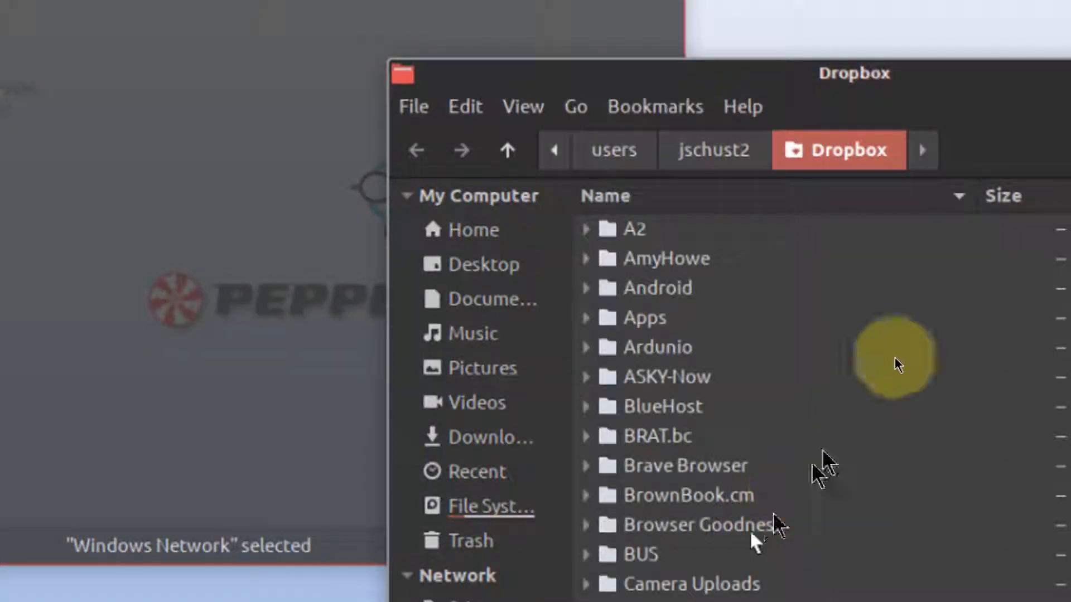
# - Drag the Dropbox window over to the left of the screen
pyautogui.moveTo(1030, 92); pyautogui.dragTo(493, 84)
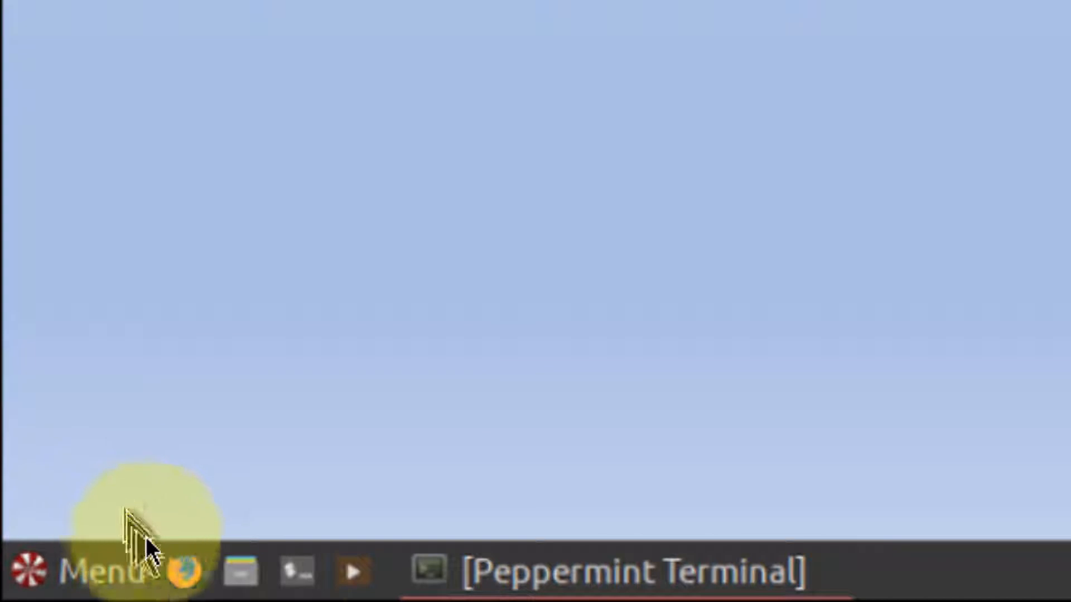
# - Open a new Nemo window on the mounted f-drive share and show its context menu
pyautogui.click(248, 572)
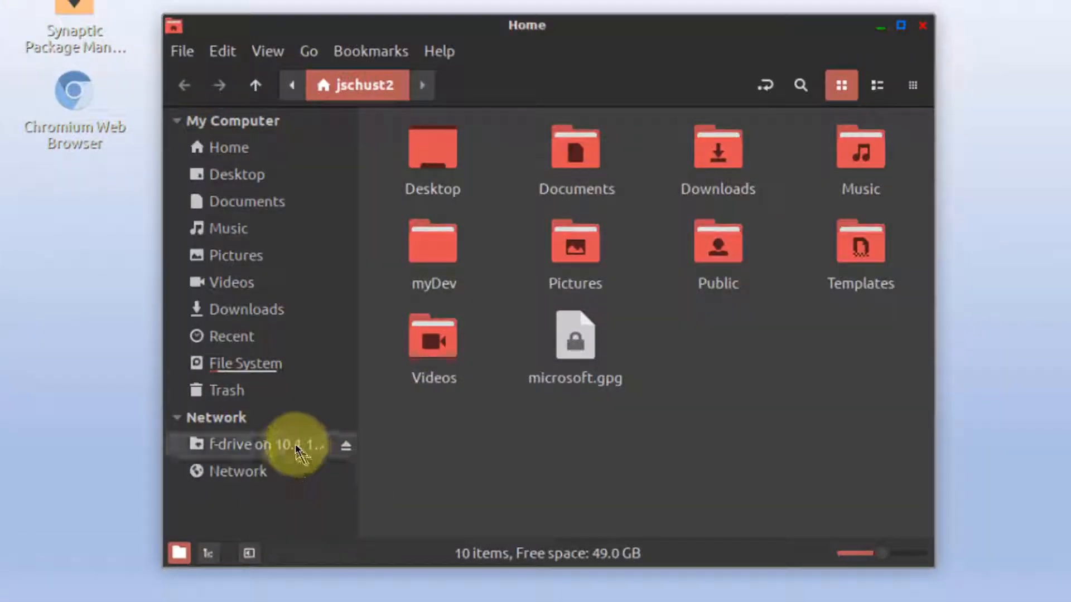
pyautogui.click(293, 452)
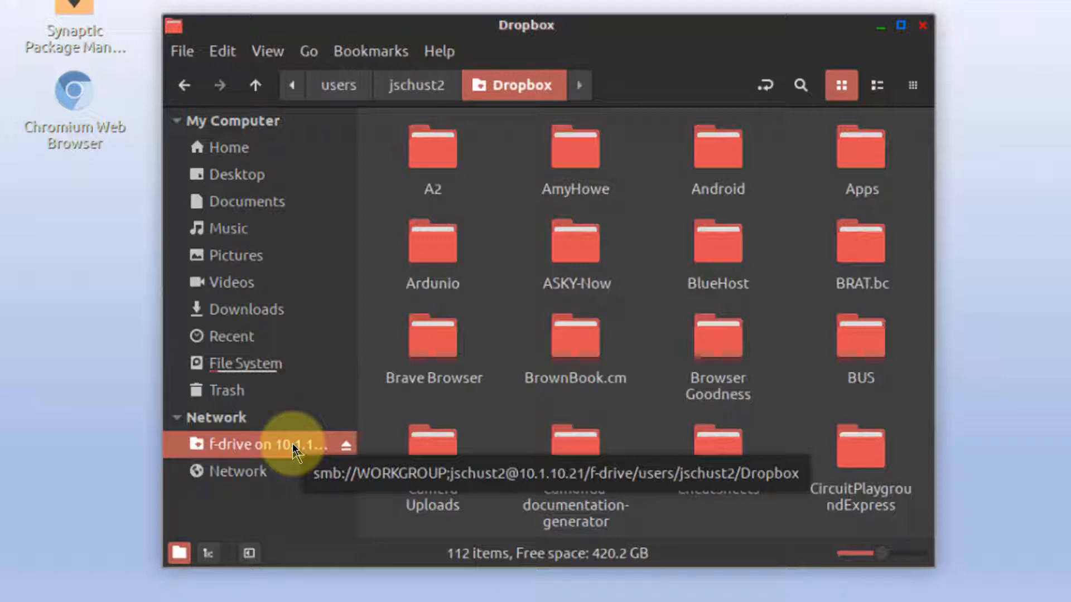
pyautogui.rightClick(294, 450)
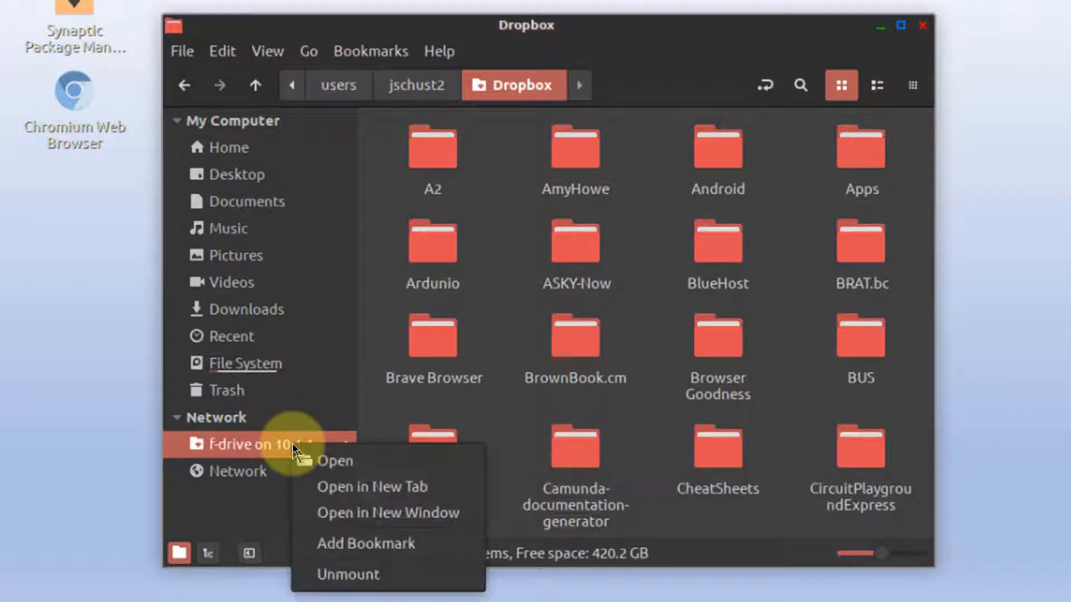
# - Bookmark the share as Dropbox, go Home, and reopen it via the Dropbox bookmark
pyautogui.click(350, 544)
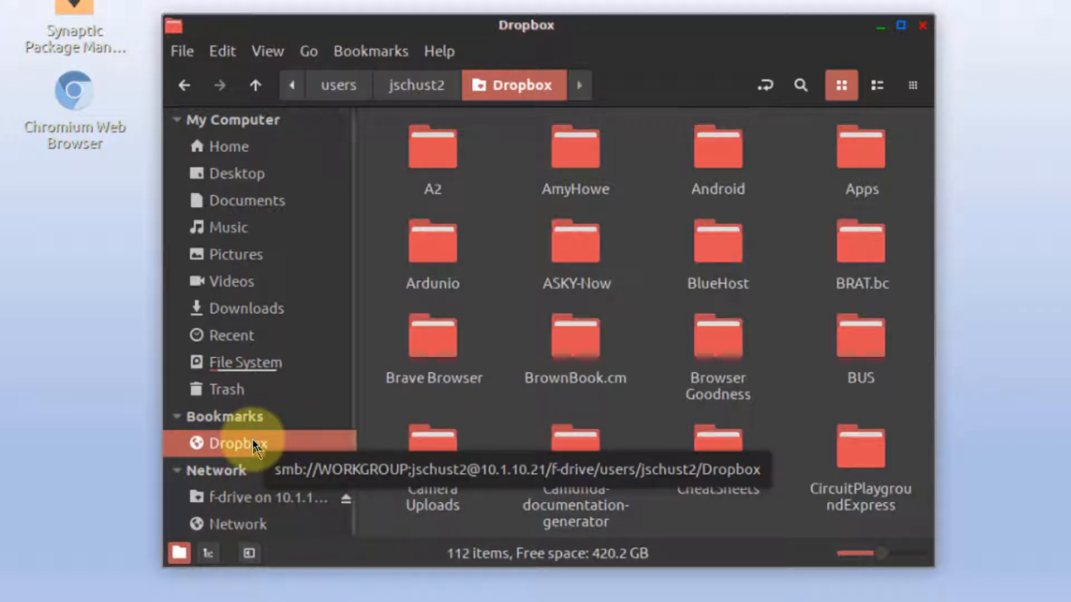
pyautogui.click(247, 153)
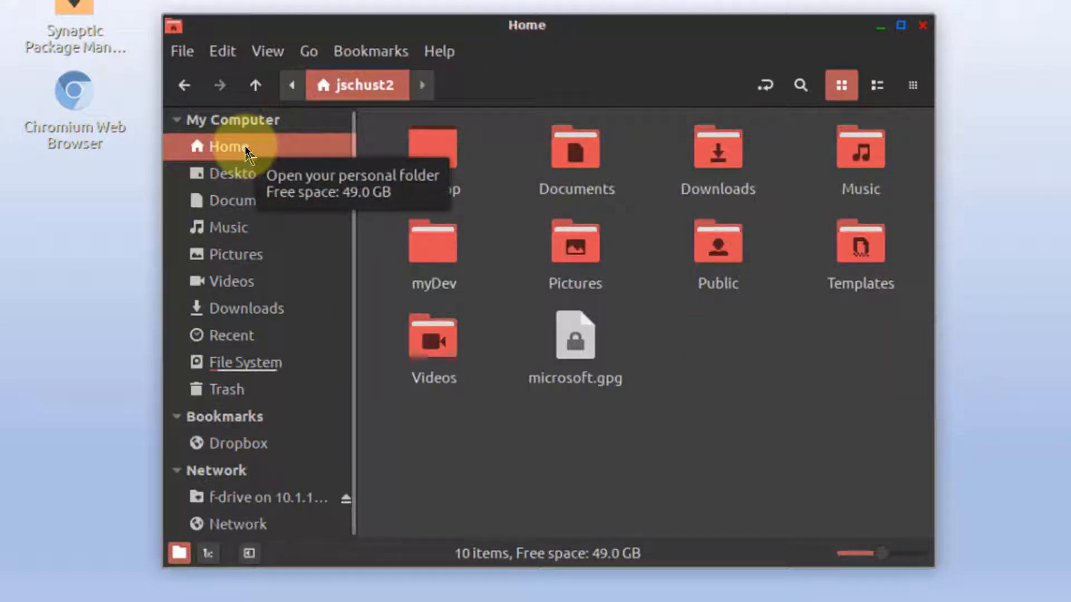
pyautogui.click(256, 455)
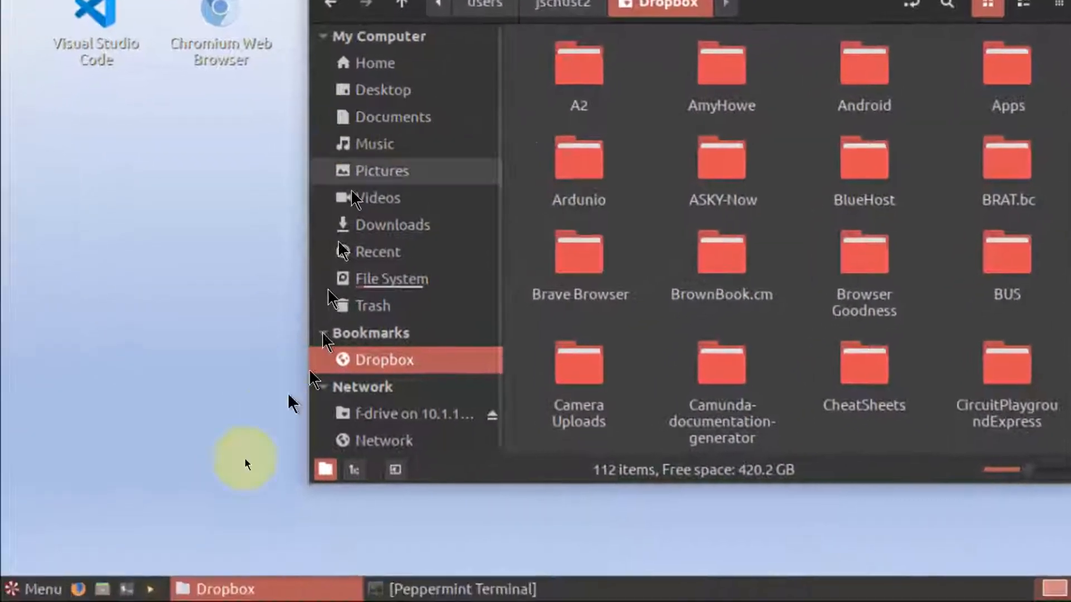
# - Minimize the Dropbox window and reboot the system from the Menu's power options
pyautogui.click(175, 586)
pyautogui.click(36, 591)
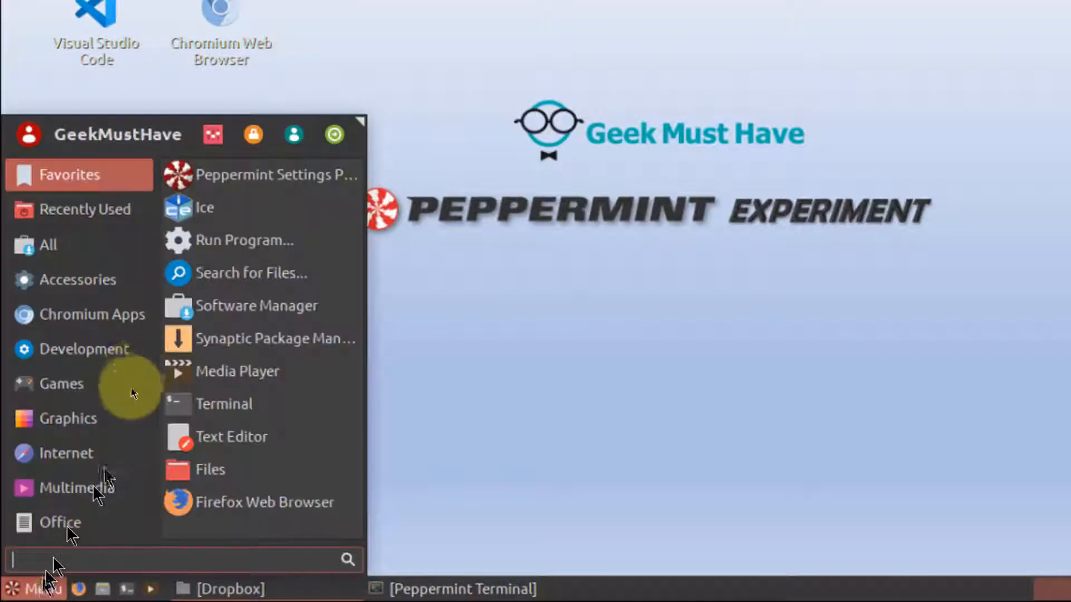
pyautogui.click(335, 136)
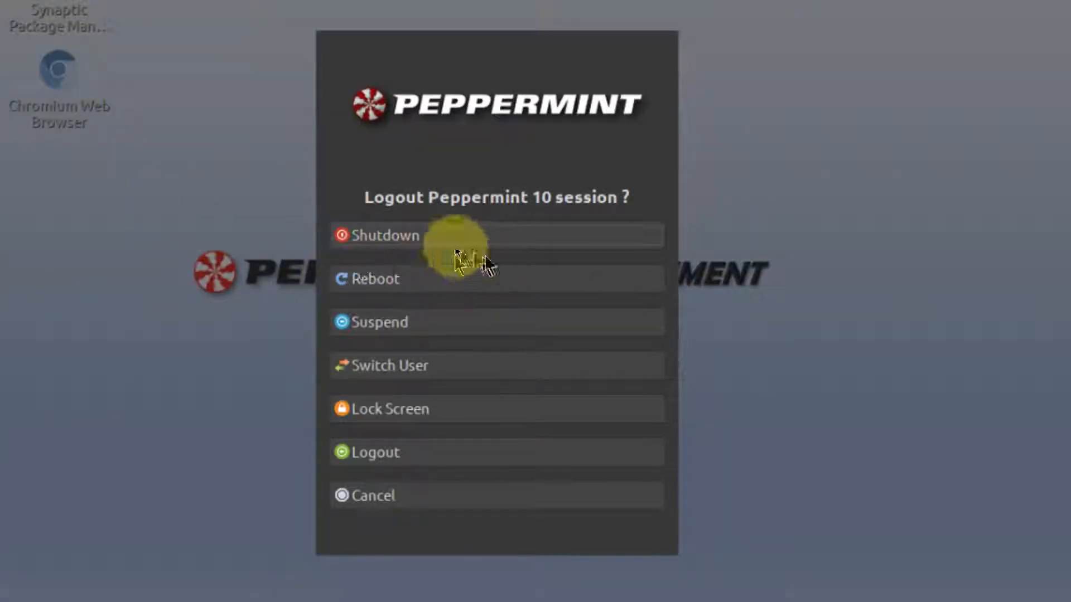
pyautogui.click(419, 282)
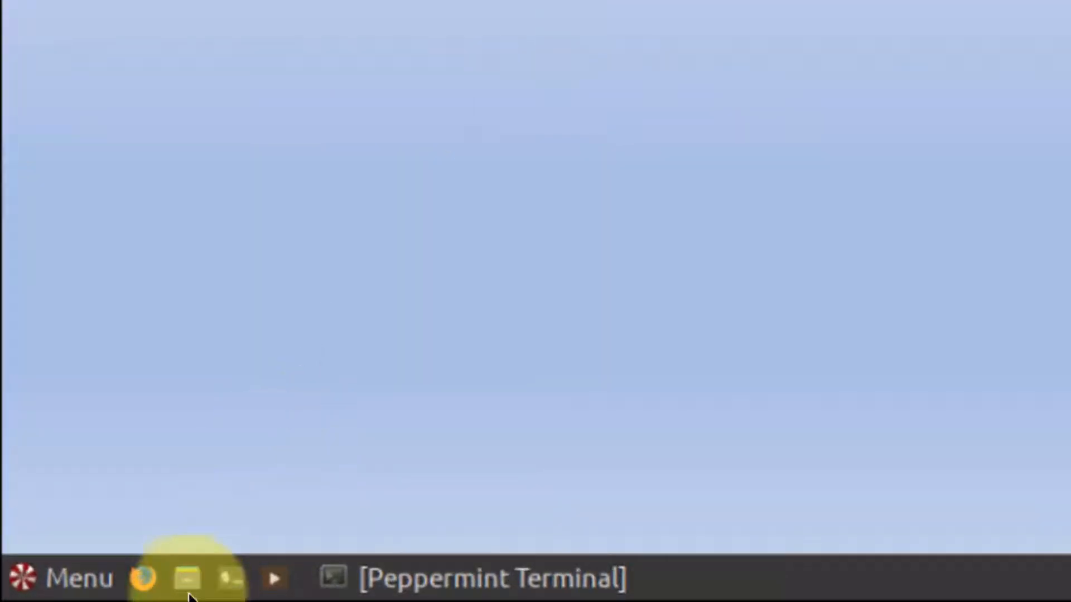
# - After reboot, launch Nemo and open the share through the Dropbox bookmark
pyautogui.click(188, 583)
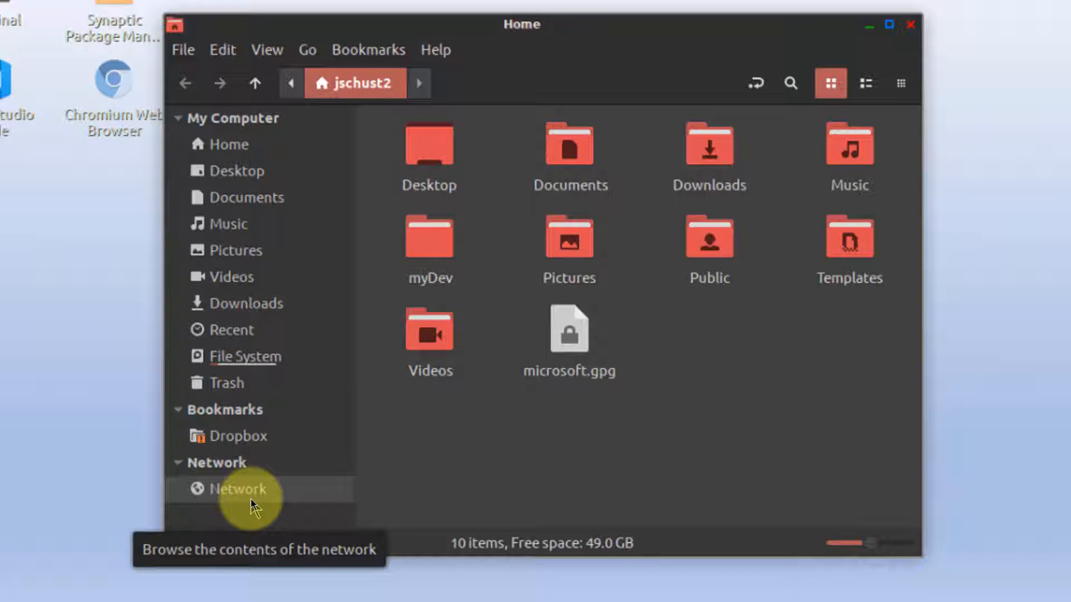
pyautogui.click(243, 440)
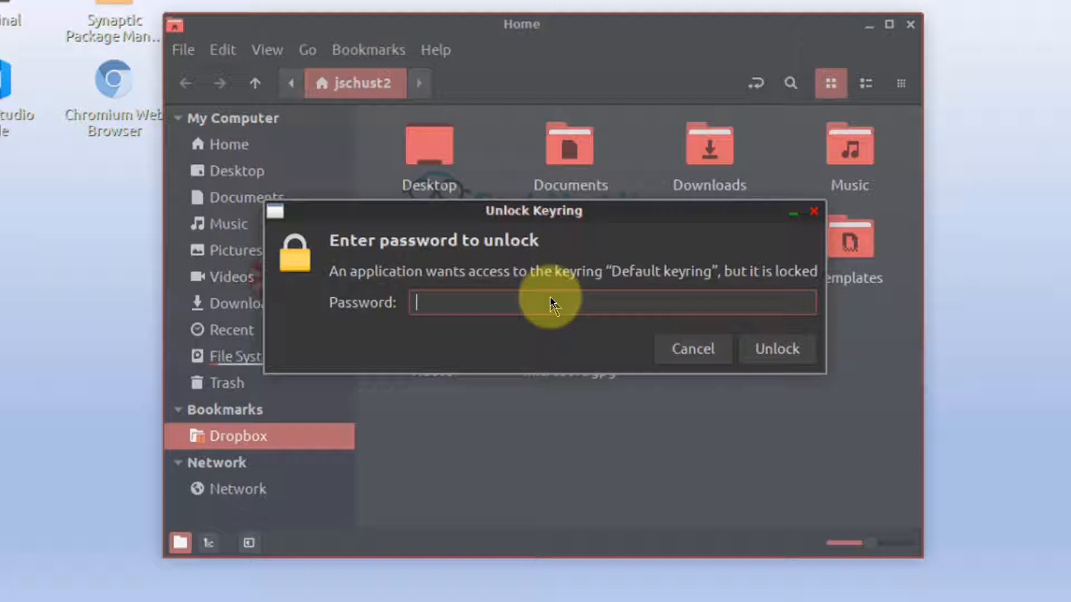
# - Enter the Default keyring password and submit it to unlock the keyring
pyautogui.write('***********')
pyautogui.press('Return')
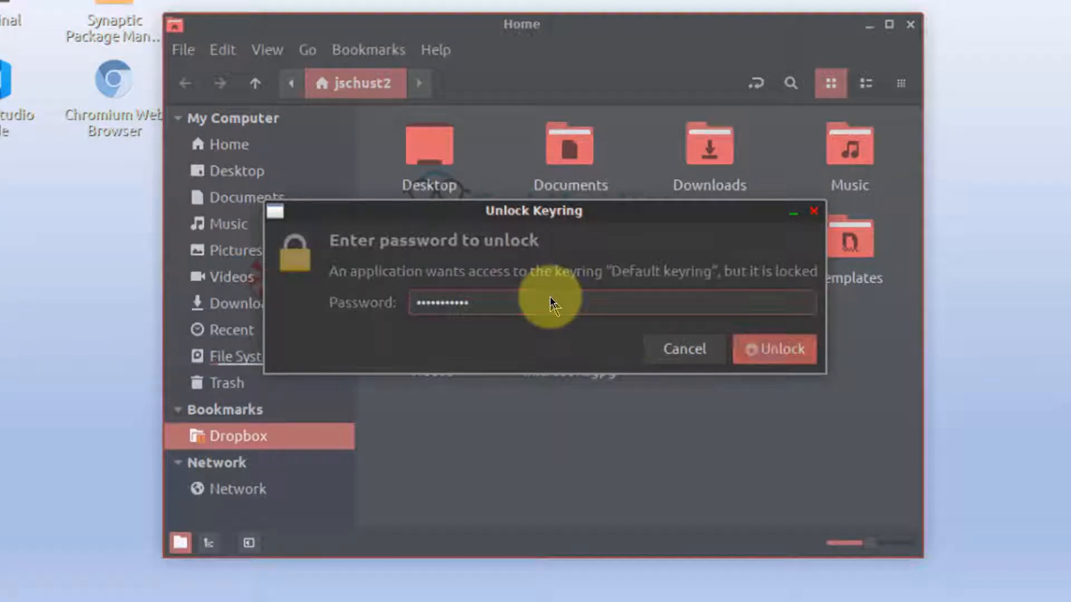